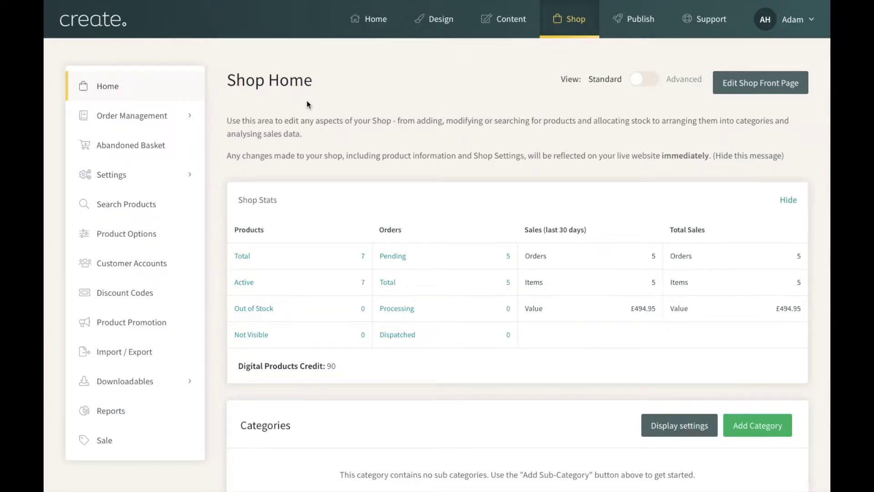
- Open the shop's list of all orders in Order Management
click(157, 119)
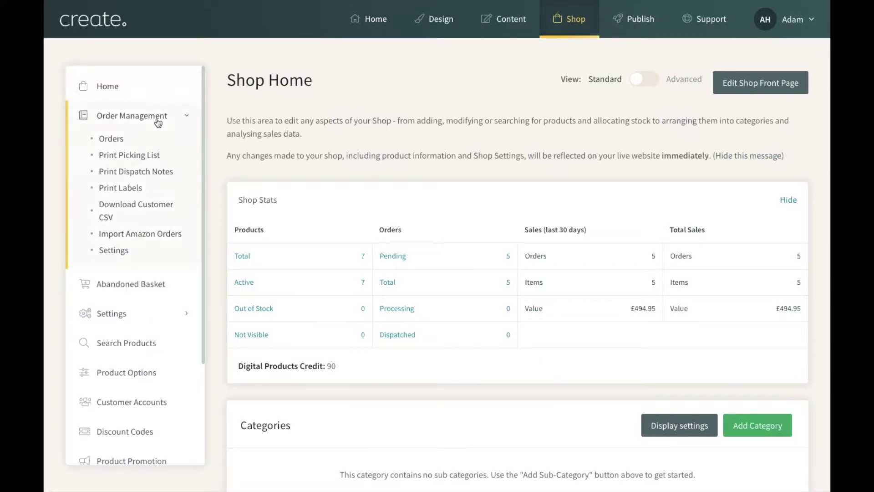
click(117, 142)
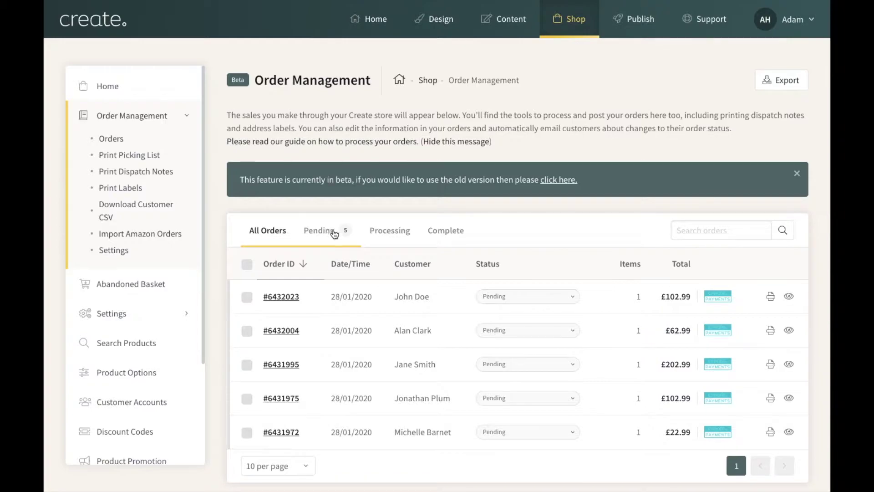
scroll(485, 364, down, 1)
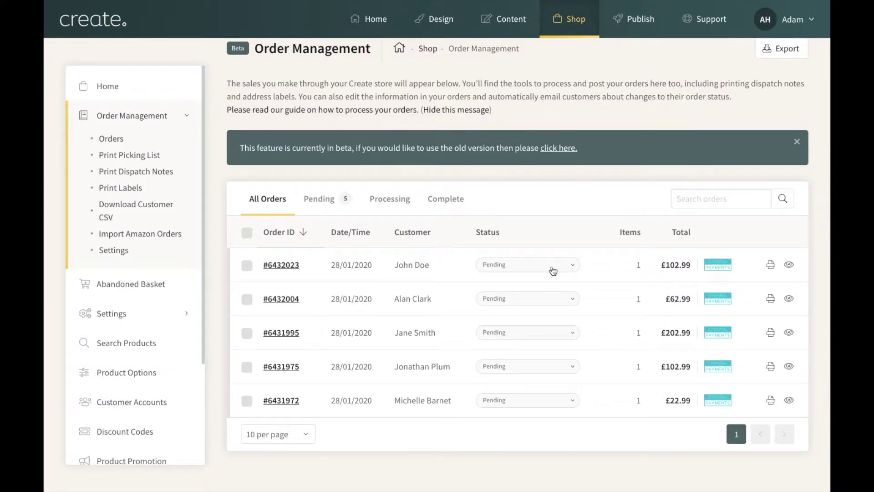
- Review the newest order's customer info, addresses and order breakdown, and return to the orders list
click(790, 265)
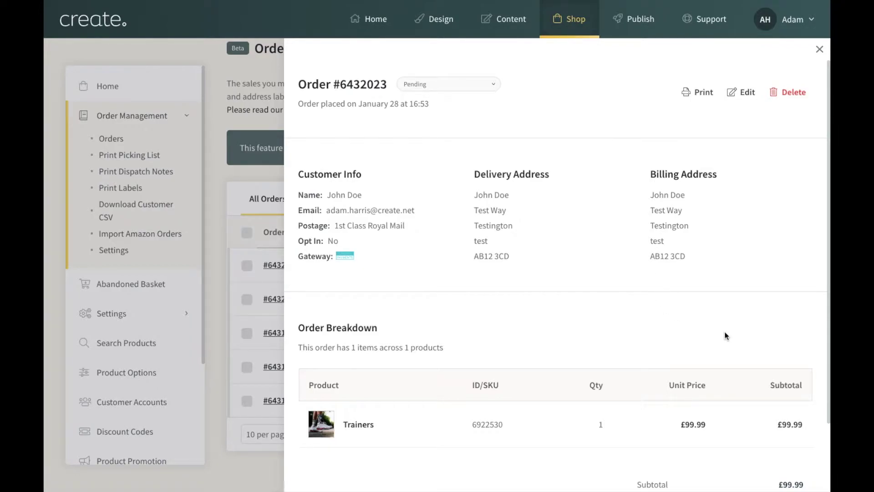
scroll(726, 337, down, 2)
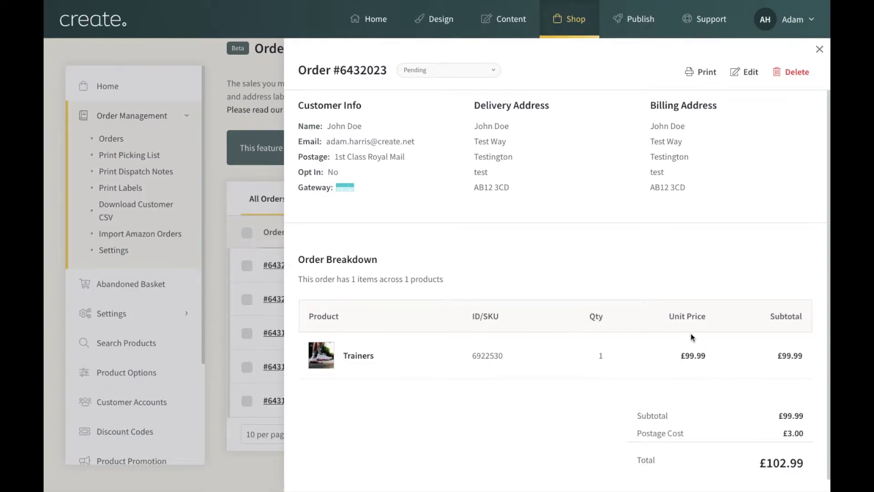
scroll(691, 333, down, 1)
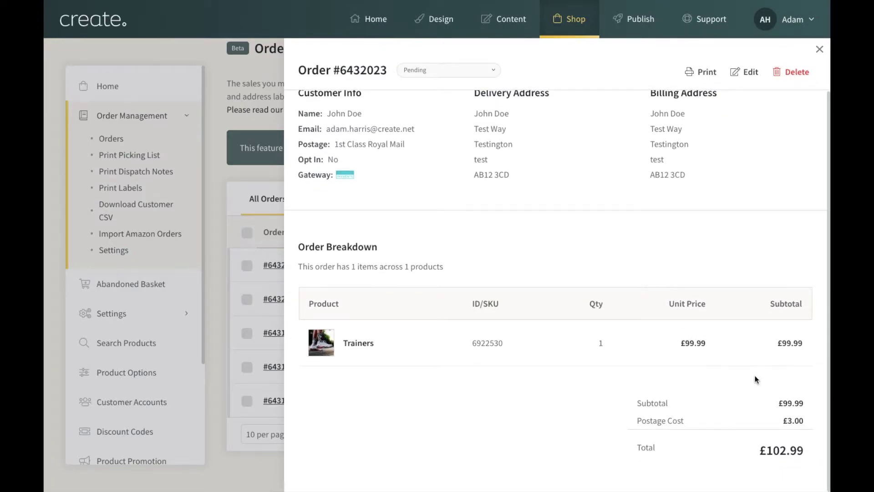
scroll(671, 287, up, 3)
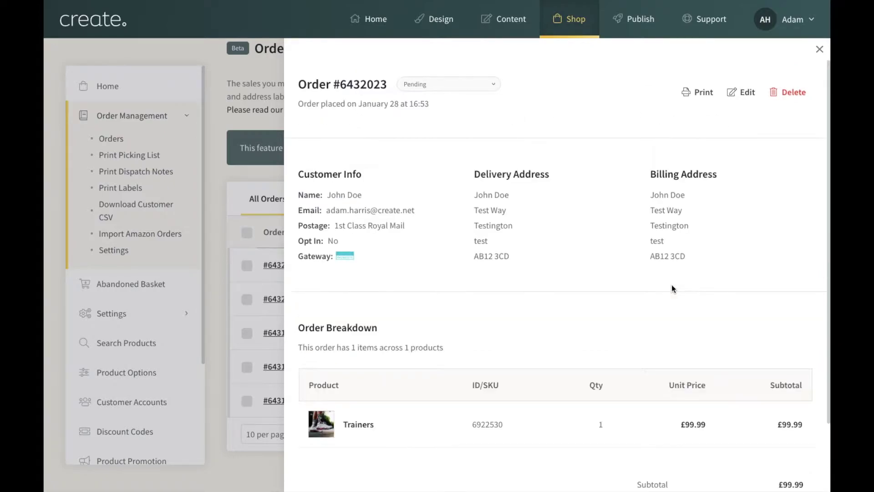
click(819, 50)
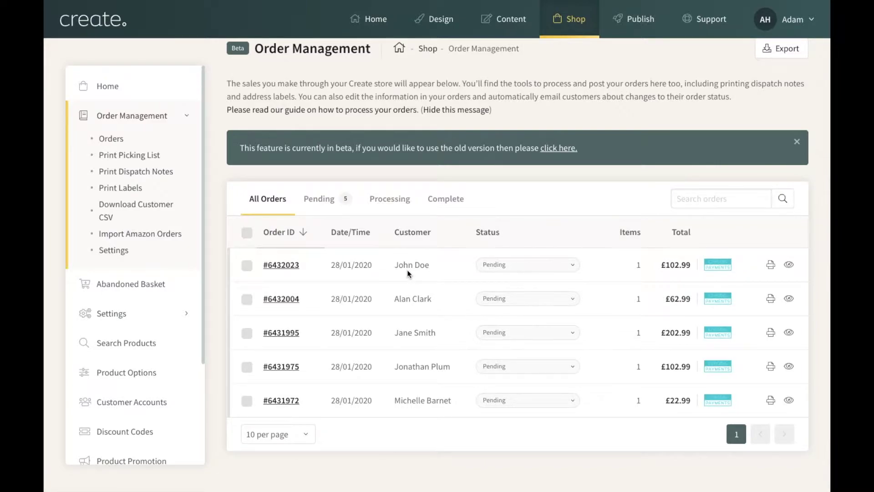
- Change the newest order's status to Processing - Packaging and confirm the update
click(521, 268)
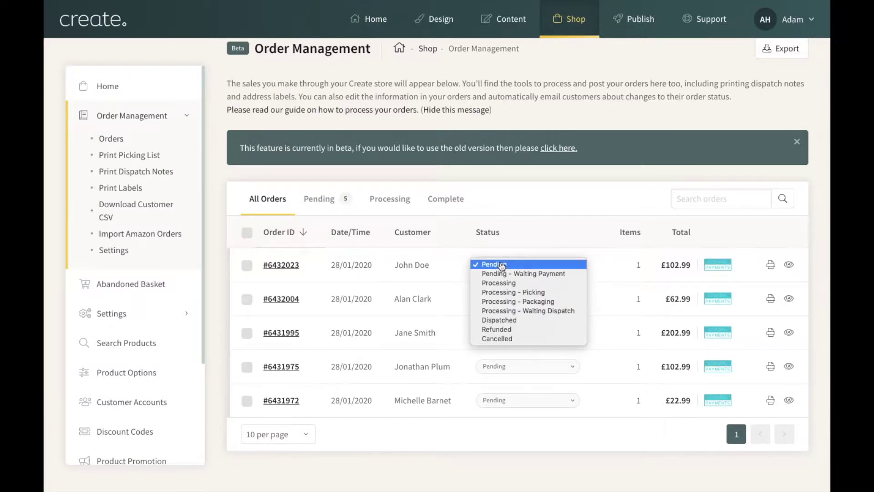
click(455, 263)
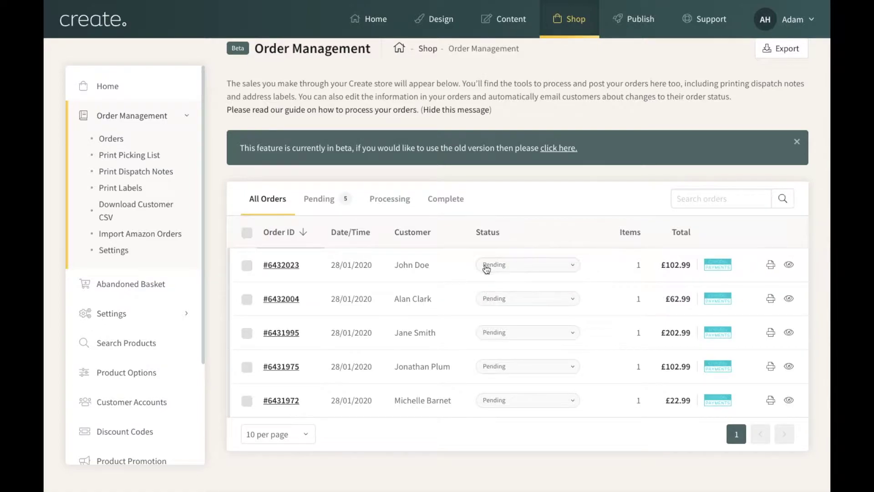
click(504, 273)
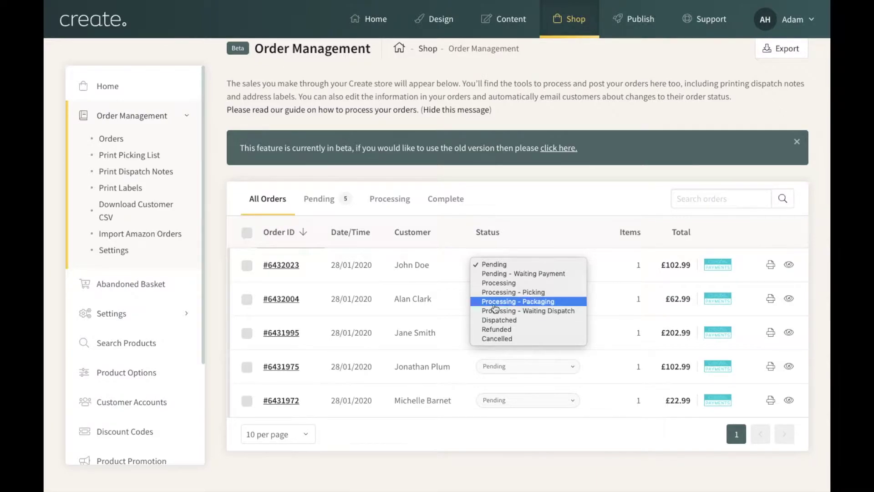
click(535, 302)
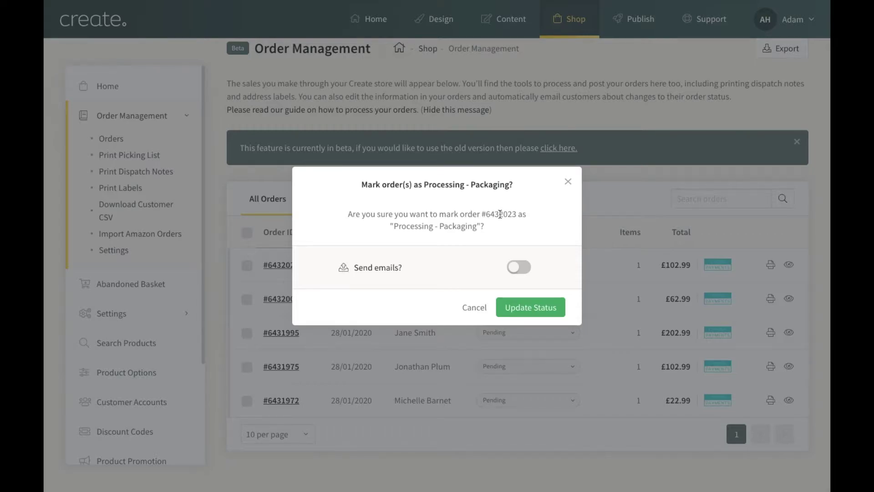
click(513, 268)
click(530, 307)
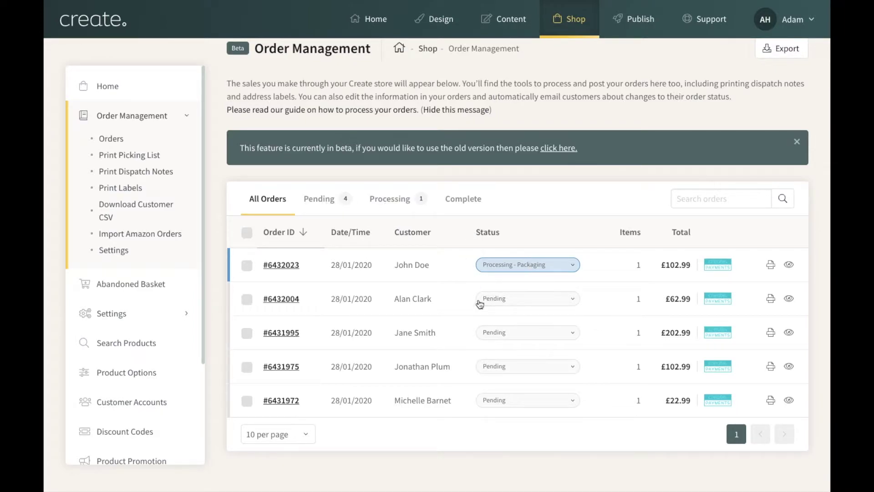
- View the orders in processing, and check the status choices within the newest order's details
click(399, 201)
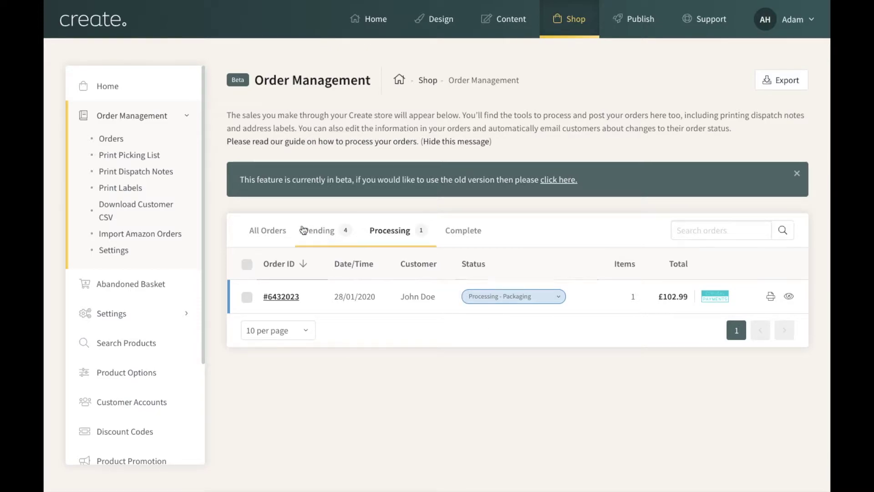
click(273, 230)
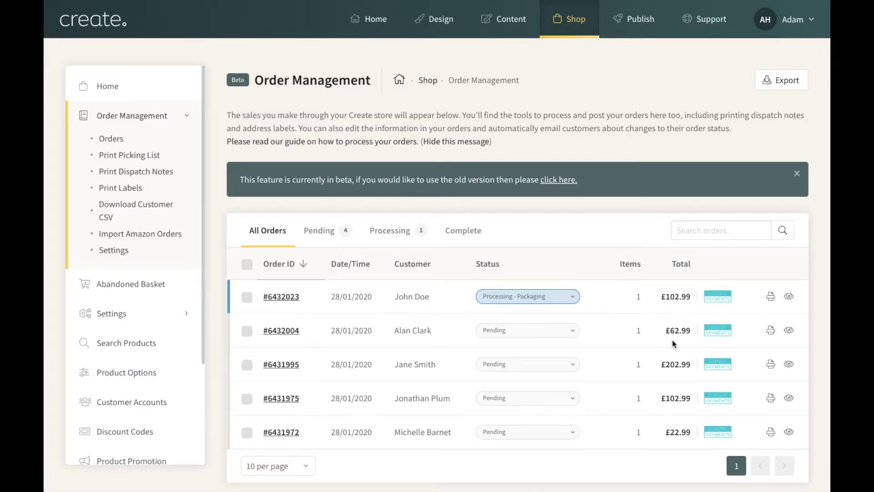
click(789, 297)
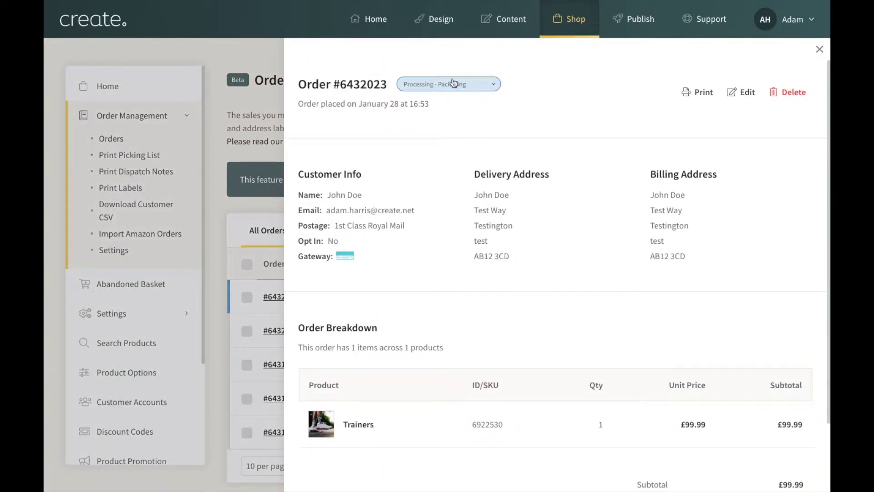
click(461, 86)
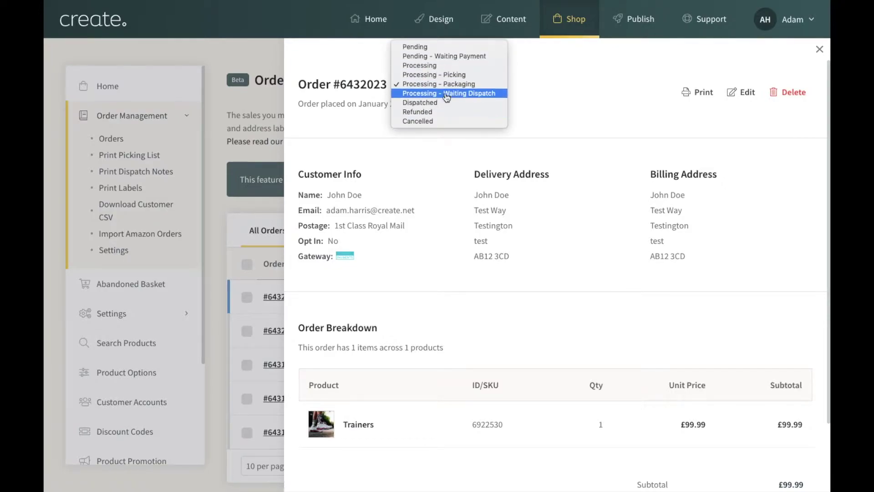
click(584, 80)
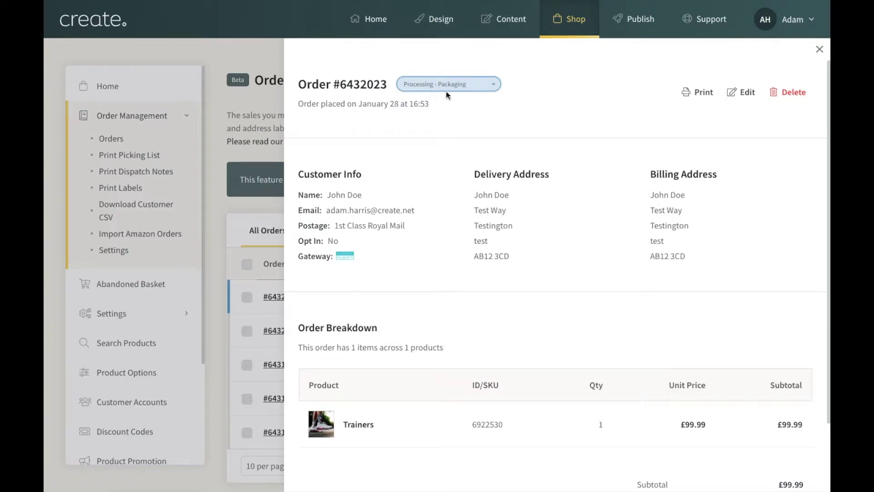
click(819, 49)
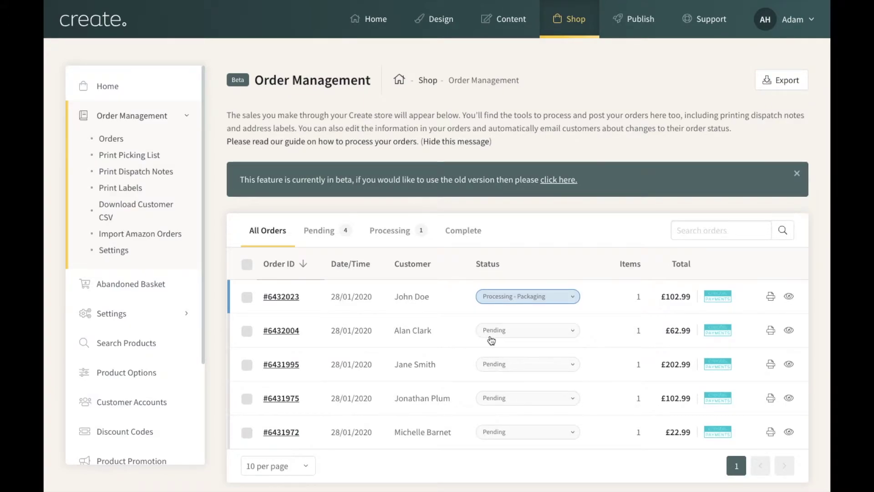
- Mark the second, third and fourth orders as Dispatched in bulk, with notification emails sent to the customers
scroll(433, 341, down, 1)
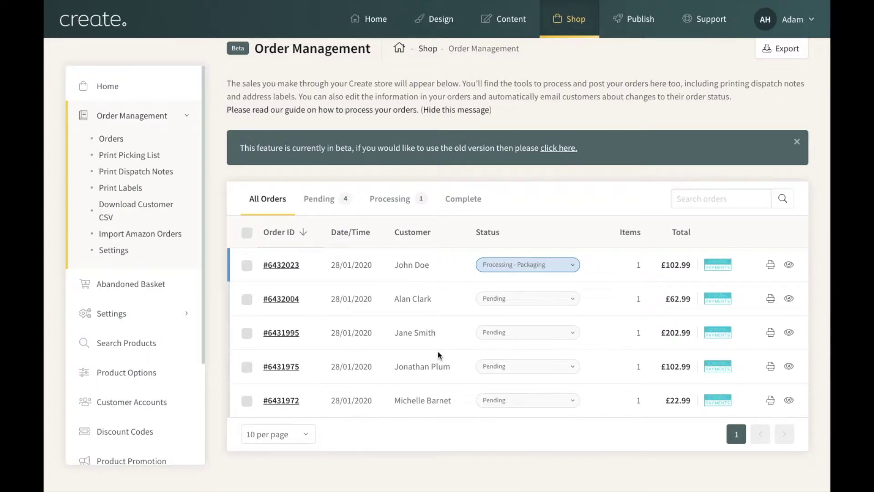
click(247, 299)
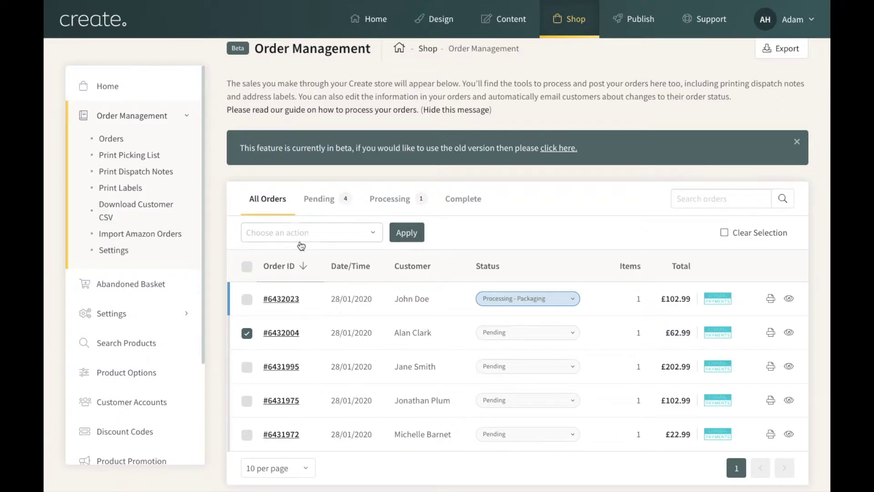
click(246, 368)
click(246, 402)
click(375, 233)
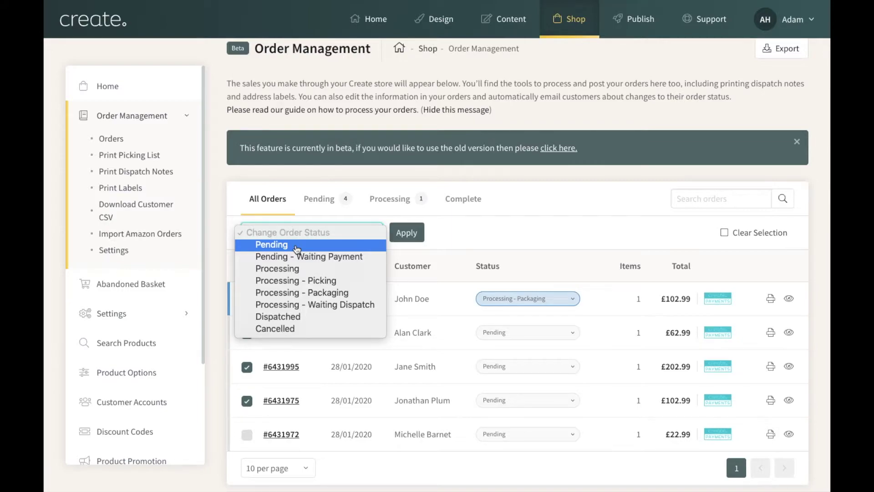
click(287, 317)
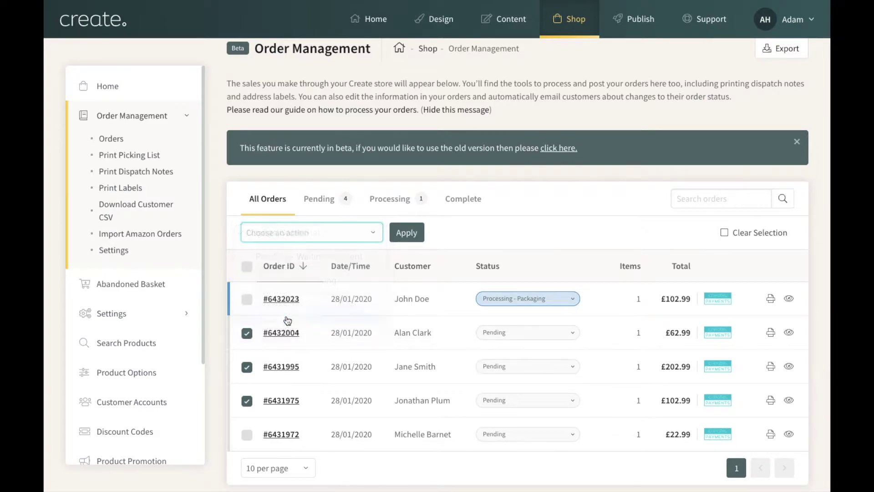
click(407, 237)
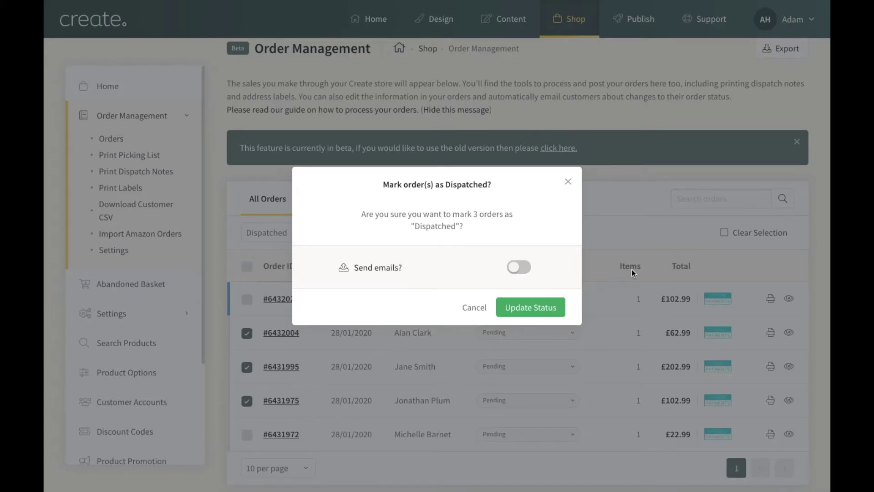
click(522, 268)
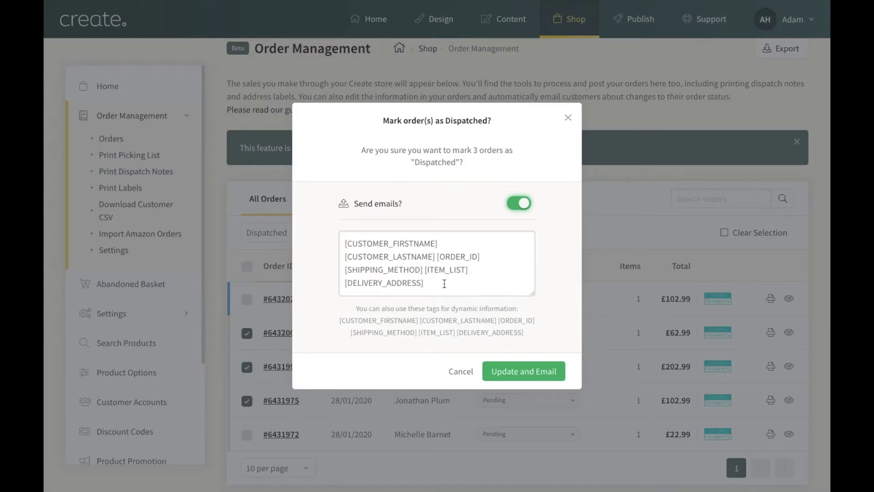
click(524, 372)
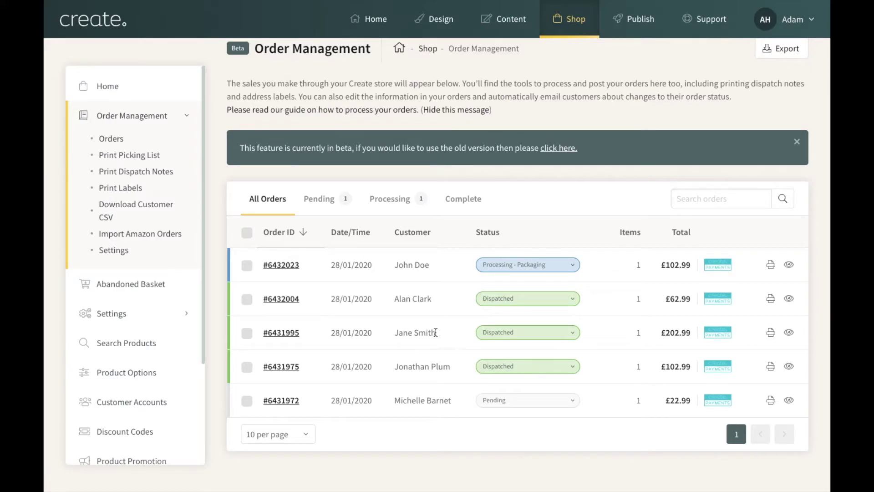
- View the details of the remaining pending order and return to the orders list
click(792, 400)
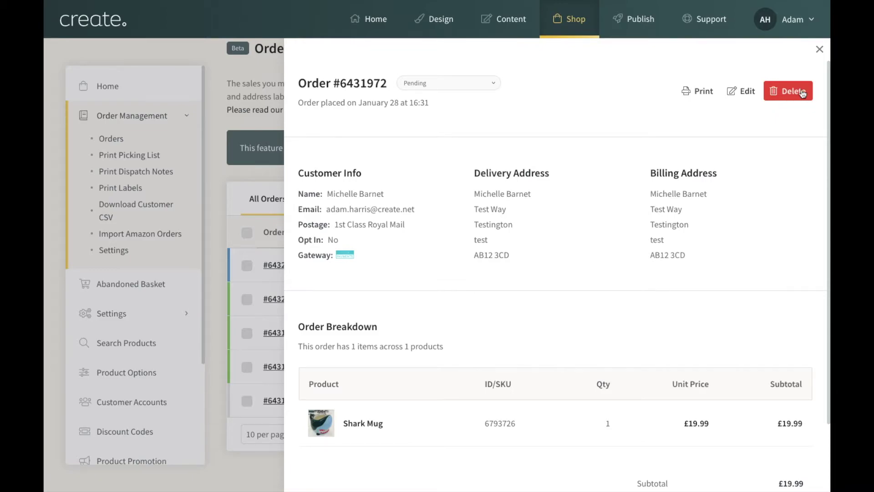
click(819, 49)
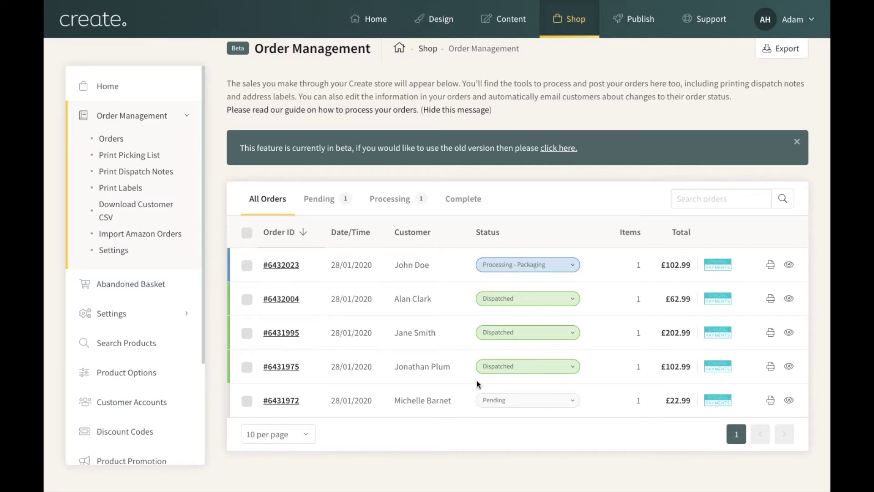
- Mark the last three orders in the list as Processing - Picking in bulk, without sending emails
click(248, 333)
click(247, 400)
click(256, 436)
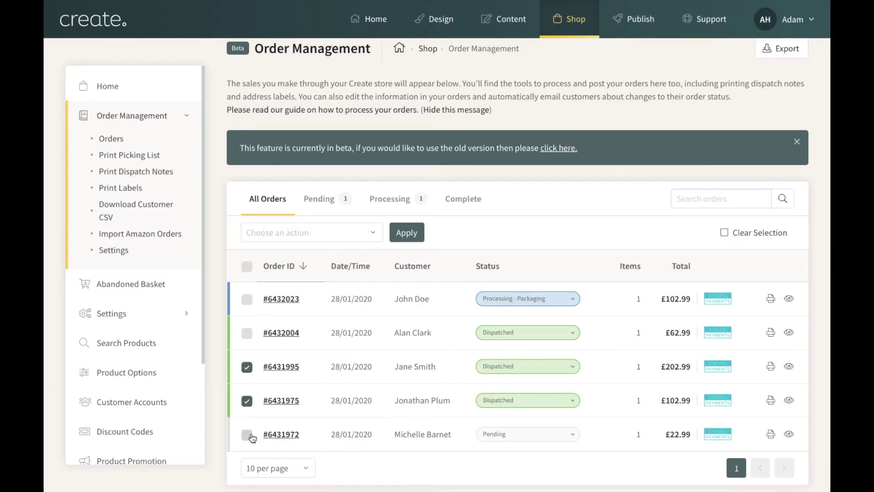
click(375, 236)
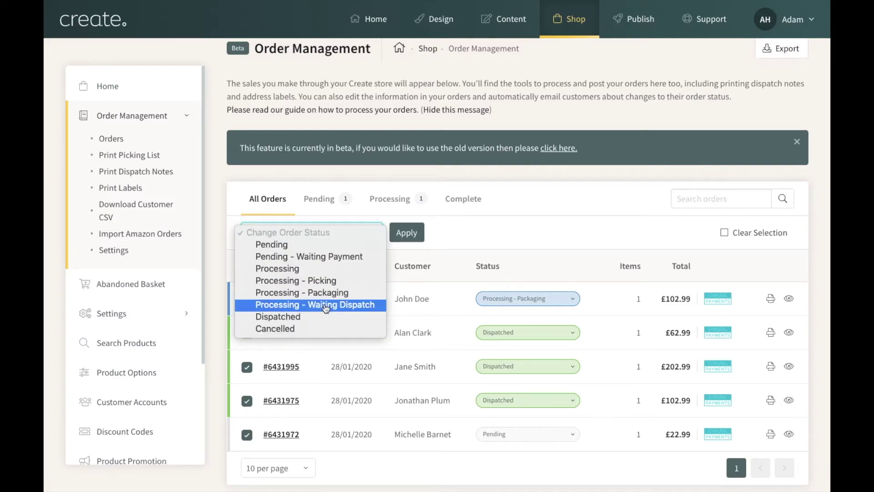
click(347, 281)
click(414, 237)
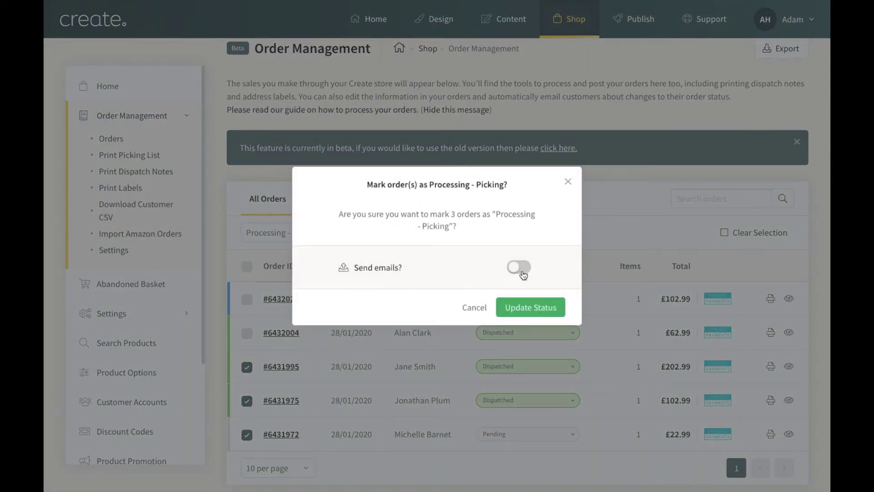
click(528, 309)
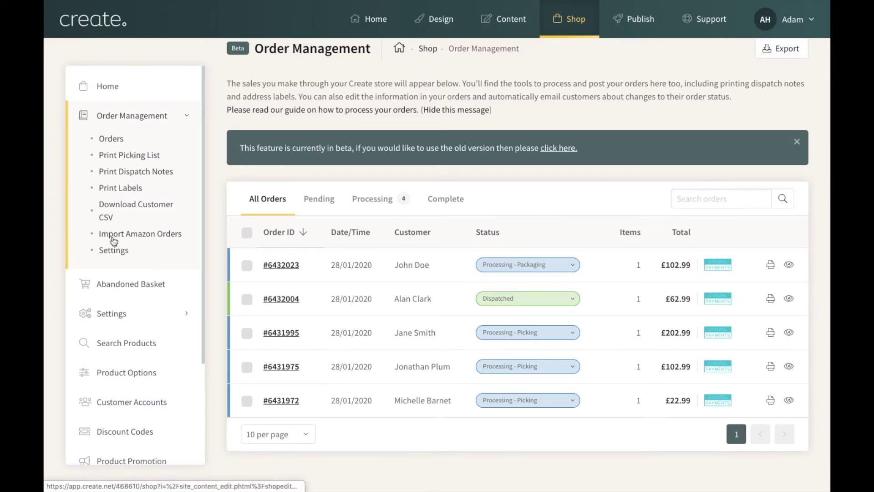
- Preview the printable picking list for the orders being picked, and leave without printing
click(119, 156)
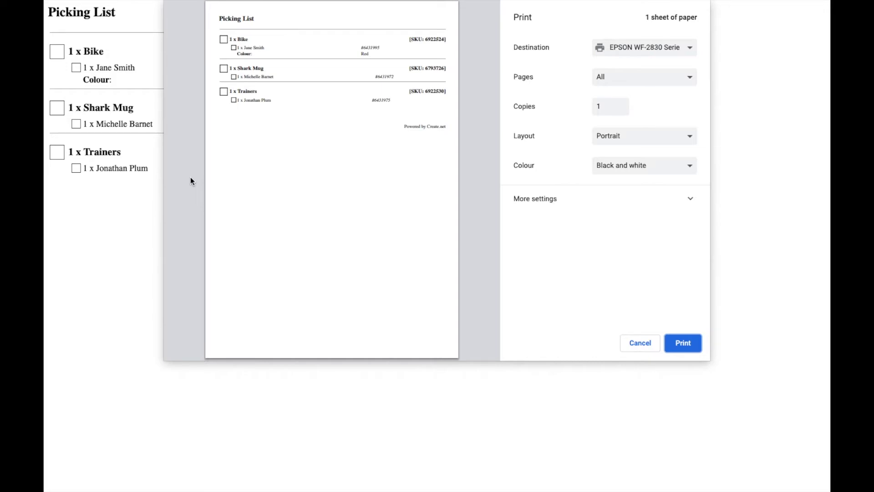
click(640, 344)
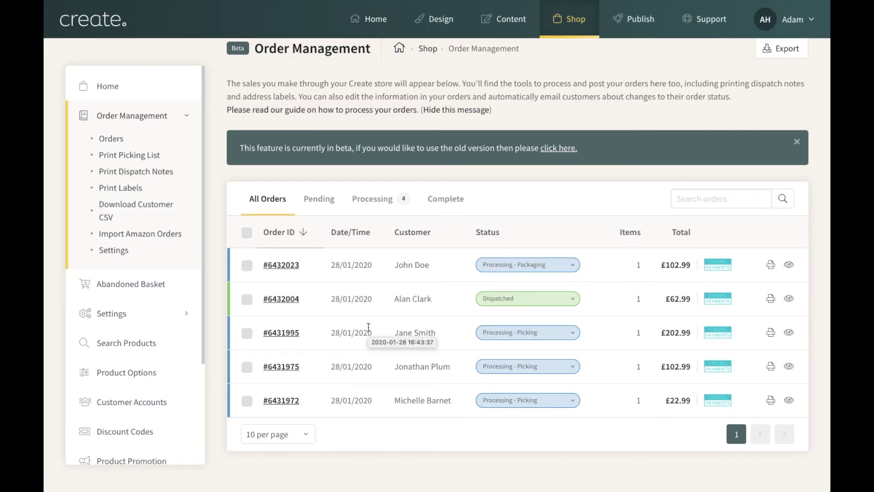
- Mark the last three orders in the list as Processing - Packaging in bulk, without sending emails
click(247, 333)
click(247, 402)
click(248, 436)
scroll(387, 417, down, 1)
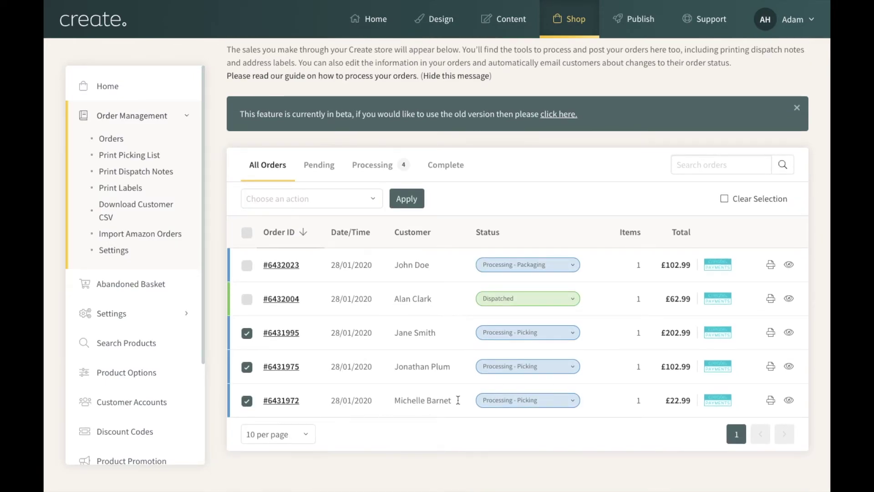
click(351, 200)
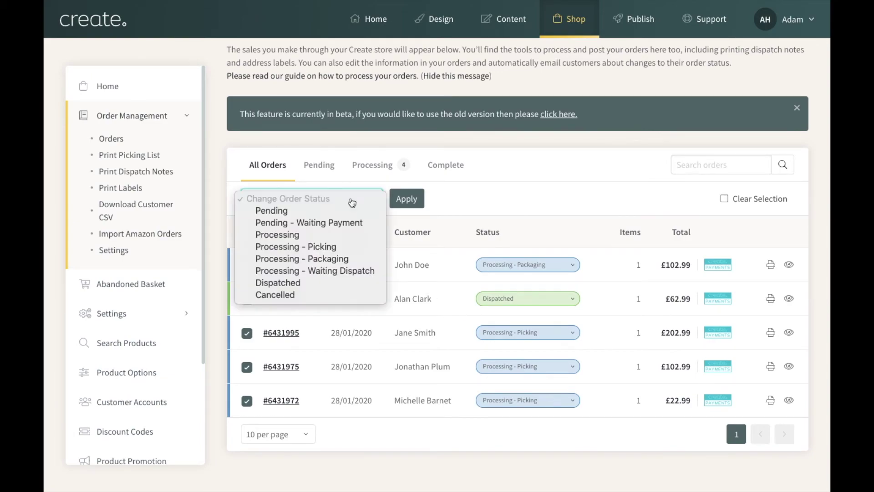
click(328, 263)
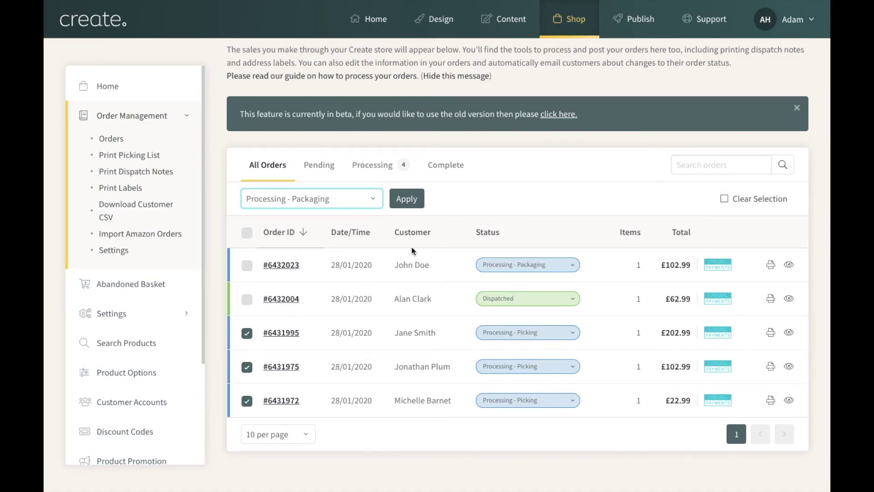
click(419, 209)
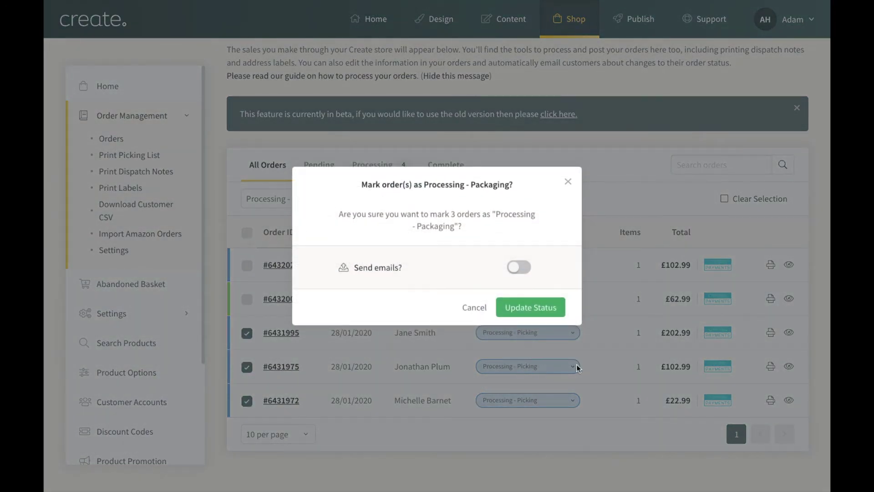
click(549, 313)
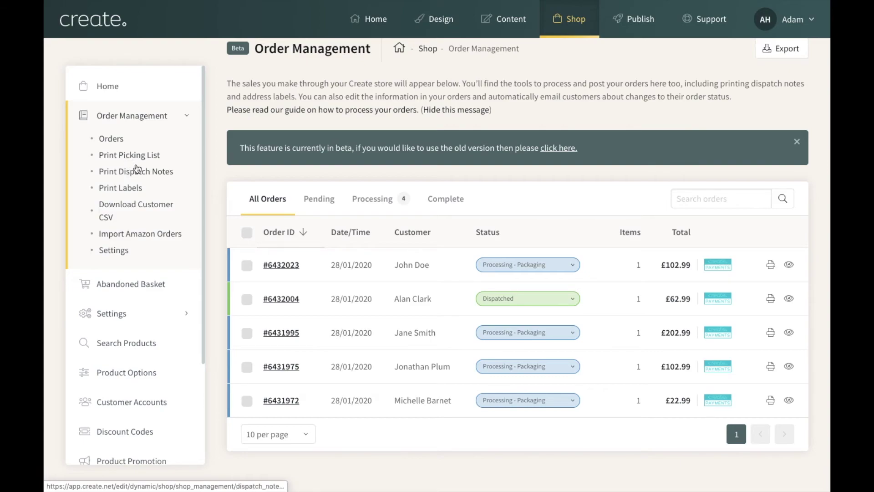
- Open the printable dispatch notes and look through the pages for all orders being packaged
click(121, 171)
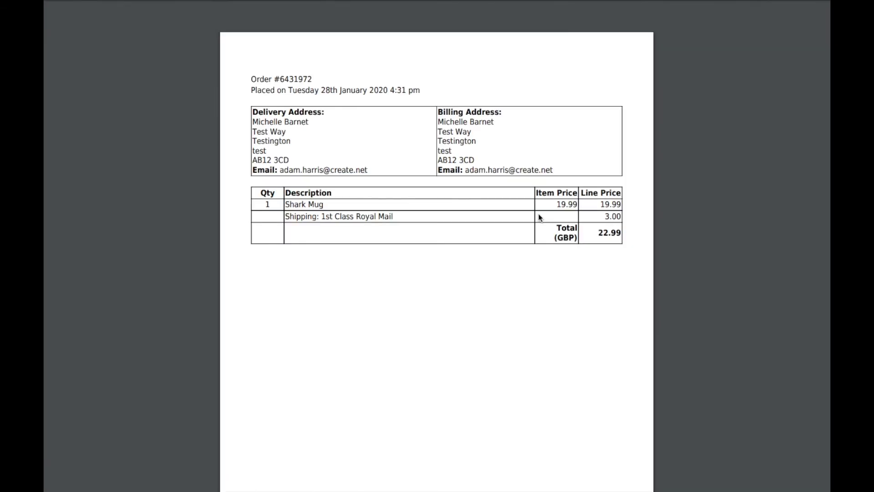
scroll(537, 237, down, 4)
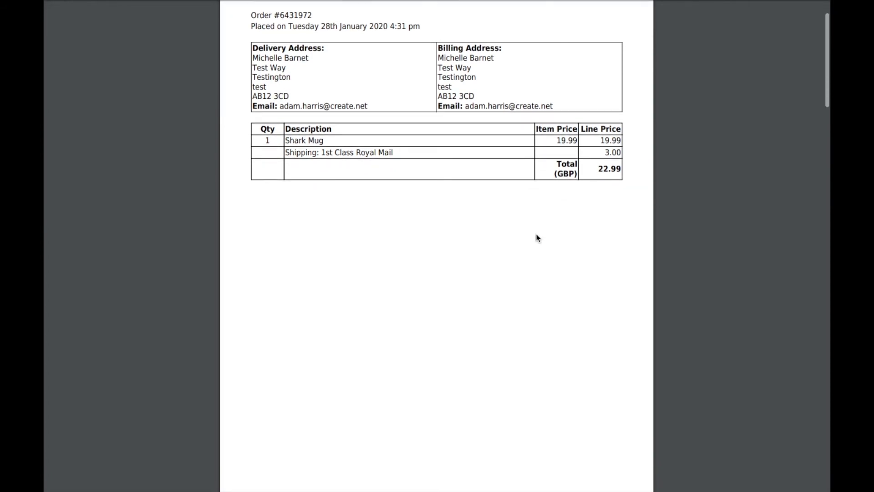
scroll(538, 238, down, 20)
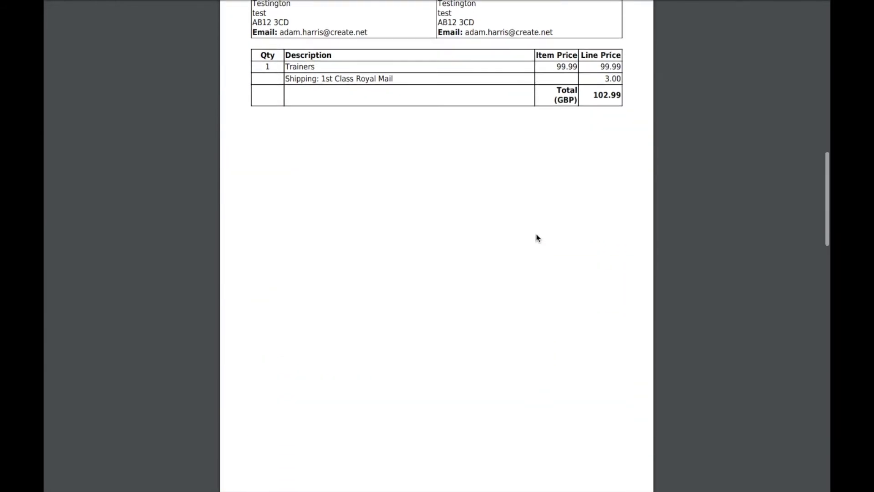
scroll(538, 238, down, 20)
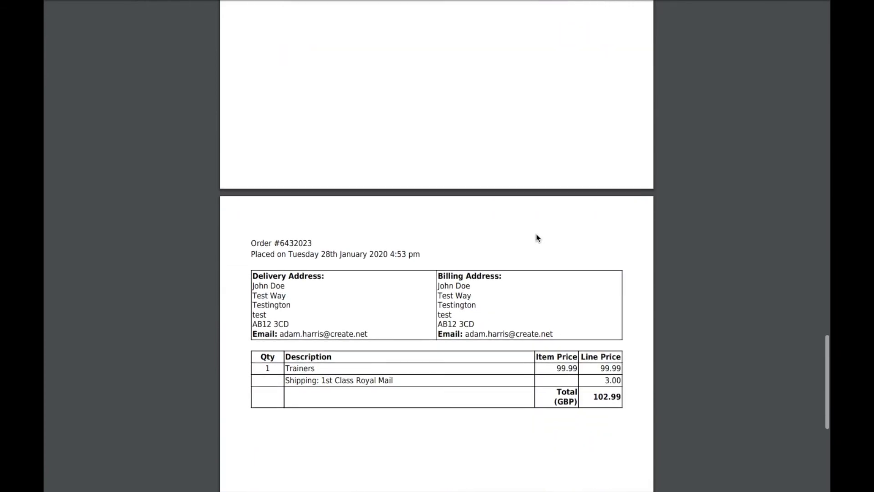
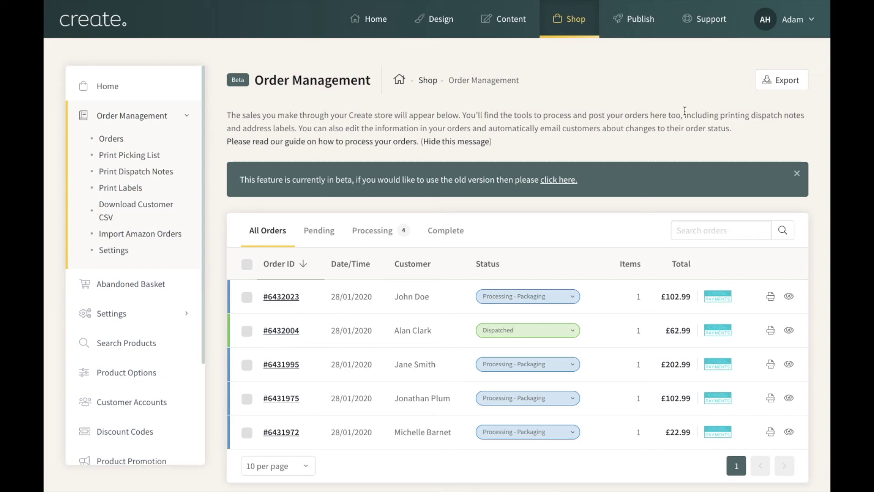
- Review the Financial Transaction Export's format choices and try the Dispatched status filter, then close the export without downloading
click(781, 87)
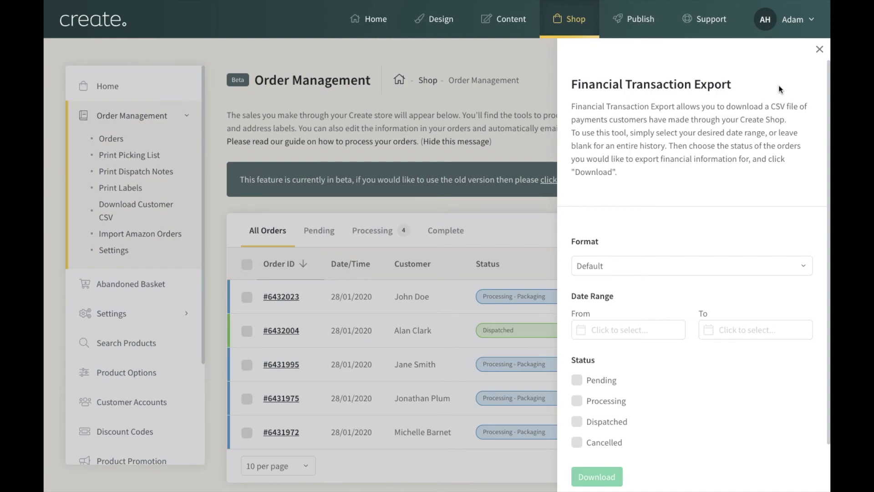
click(647, 273)
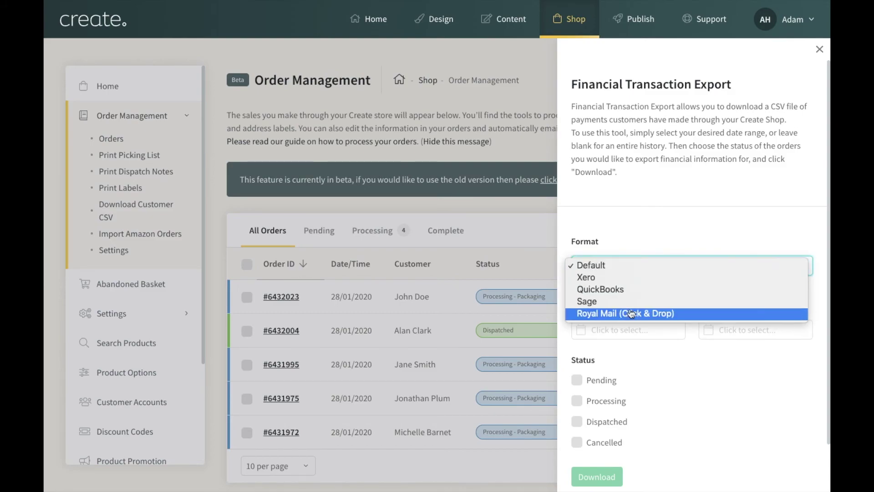
click(663, 224)
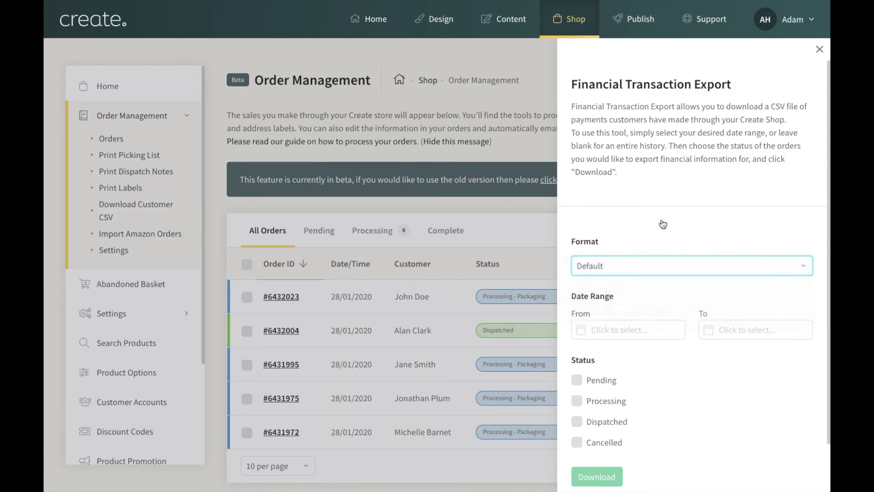
scroll(672, 289, down, 1)
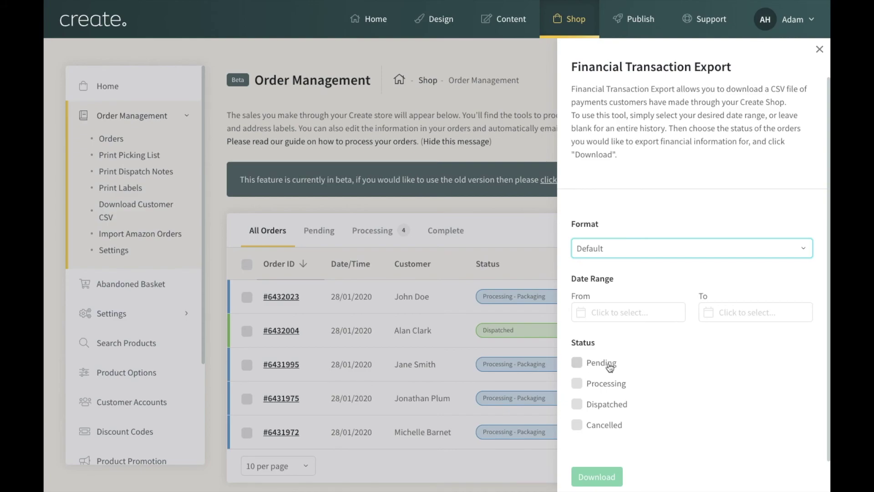
click(626, 410)
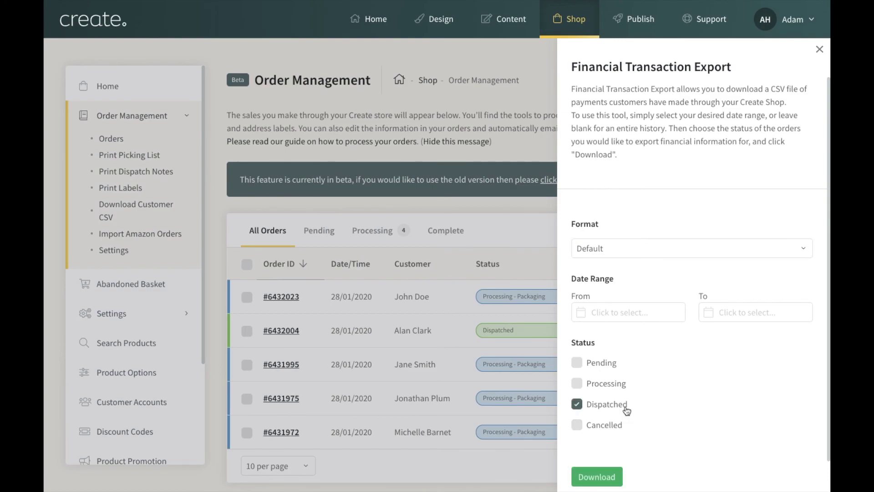
click(626, 410)
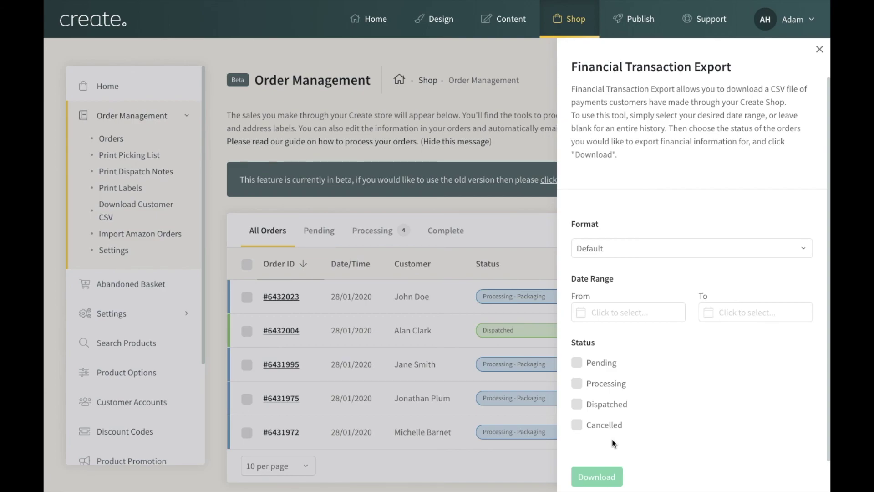
click(820, 49)
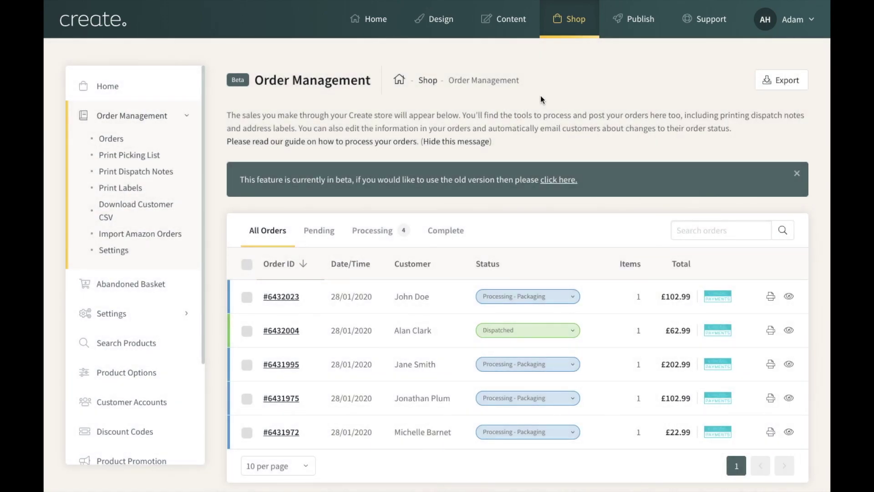